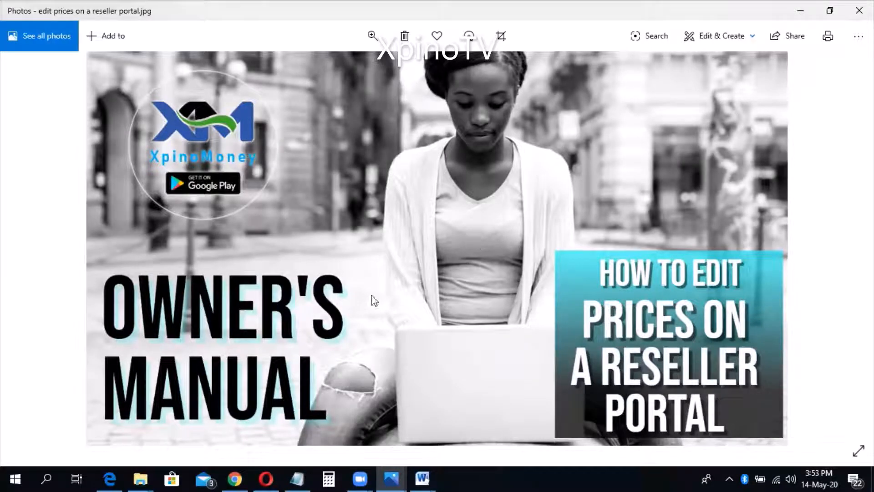
Switch to the Opera browser and open the reseller portal's Plan Management page from the account options.
click(264, 477)
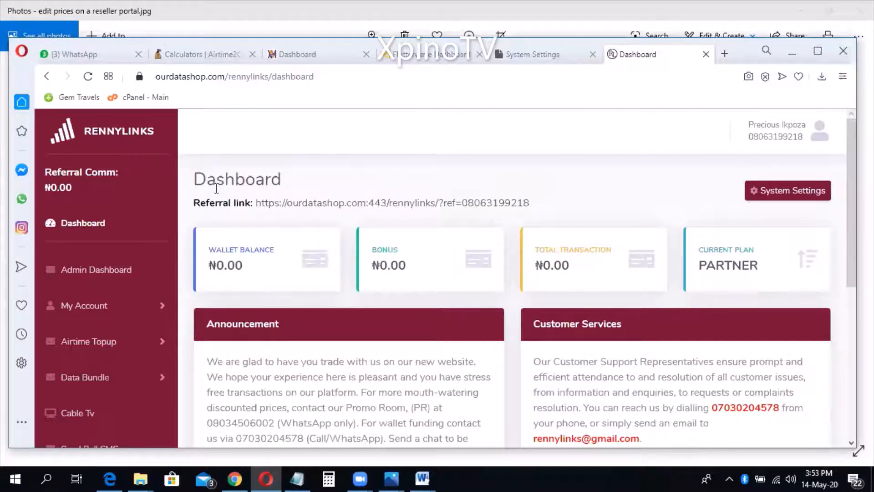
click(821, 139)
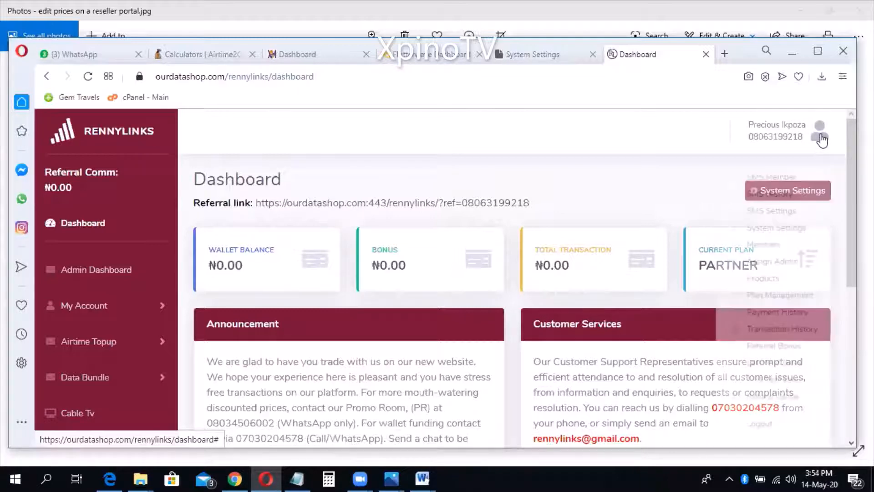
click(785, 297)
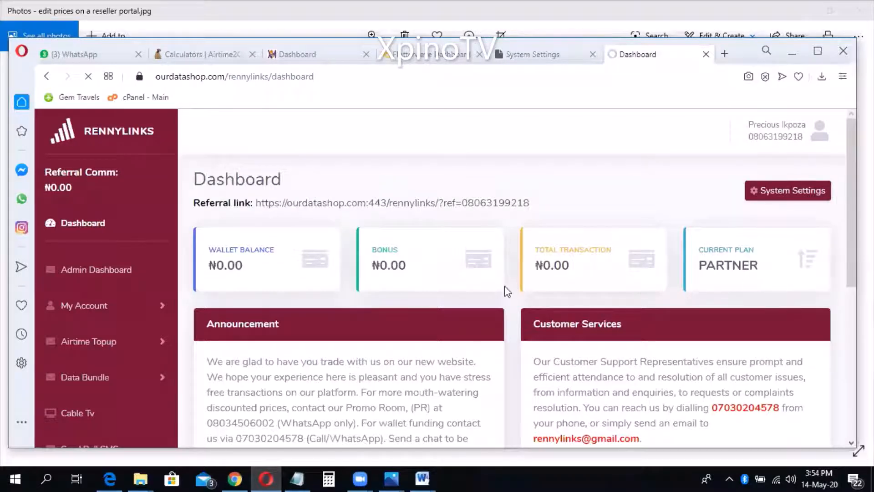
scroll(407, 283, down, 1)
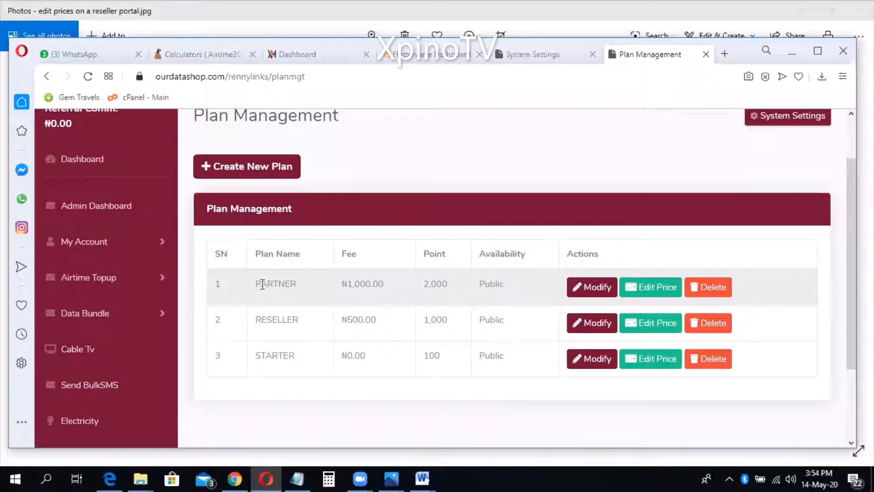
Start creating a new plan and name it Money.
click(244, 169)
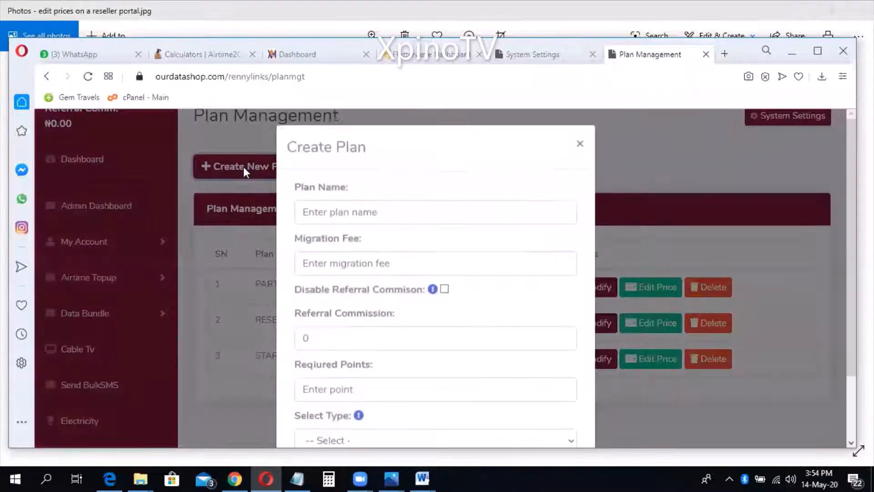
click(328, 215)
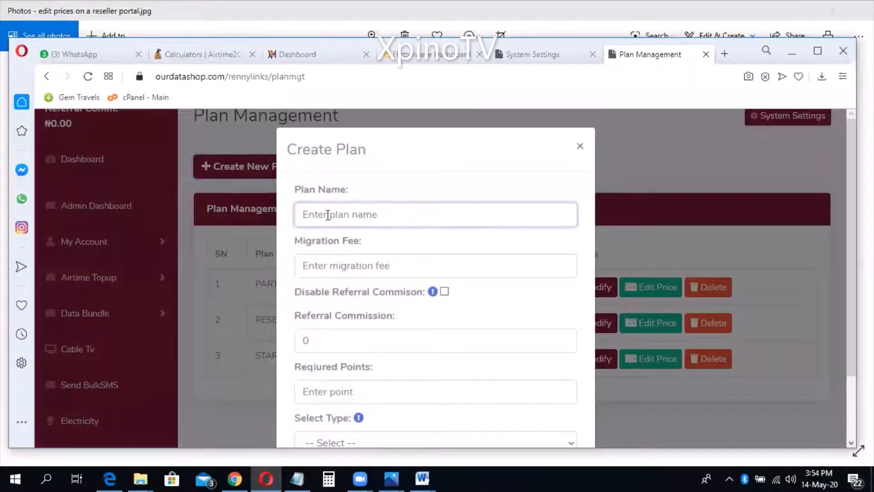
text(Money)
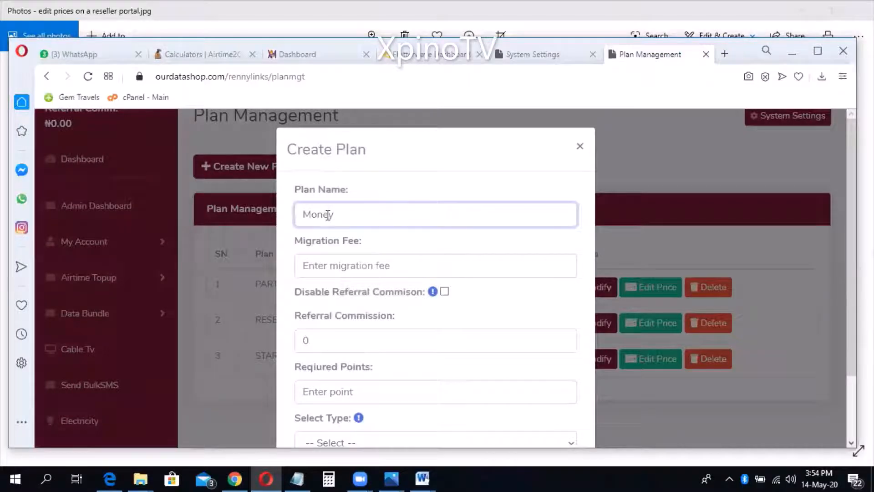
text( Pl)
key(BackSpace)
key(BackSpace)
Set the new plan's migration fee to 2000 and its referral commission to 1000.
click(333, 269)
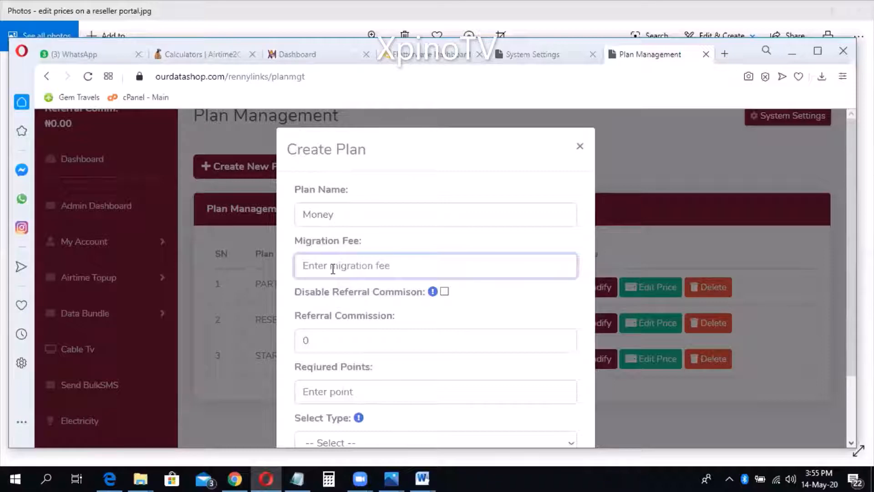
text(2000)
double_click(306, 340)
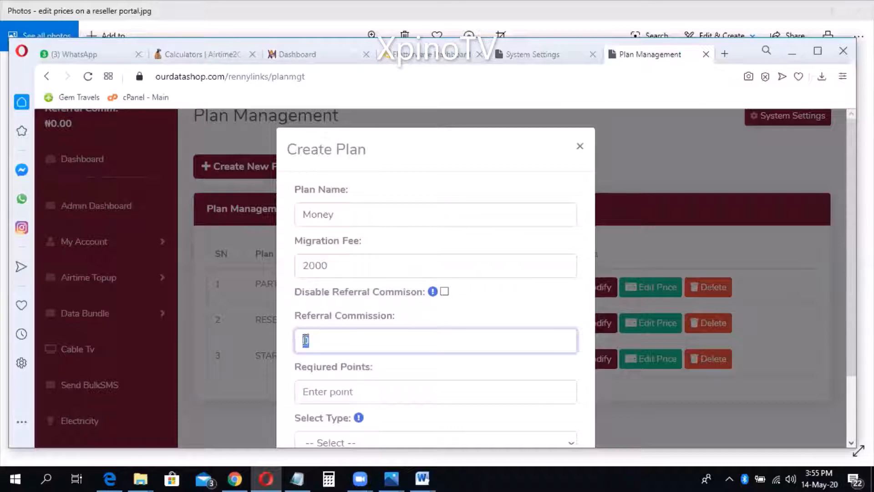
text(1000)
click(348, 218)
drag(305, 217, 339, 218)
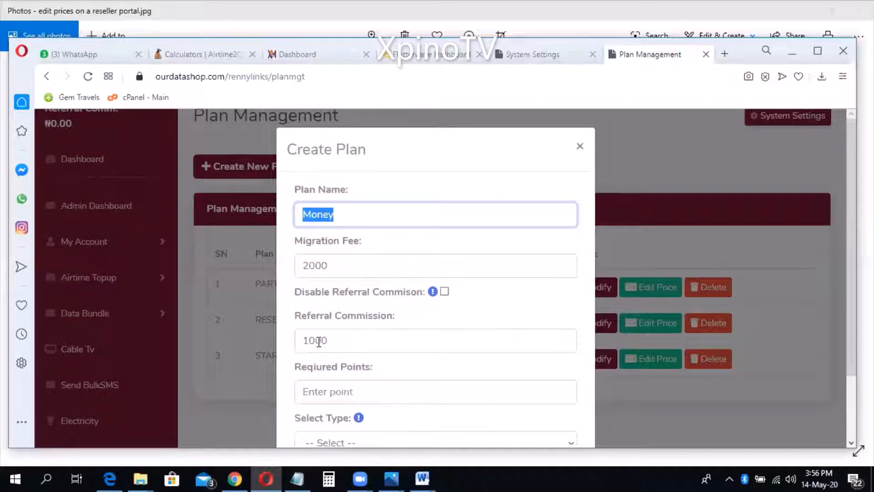
Set the plan type to Public and the required points to 100, and create the plan.
scroll(328, 339, down, 1)
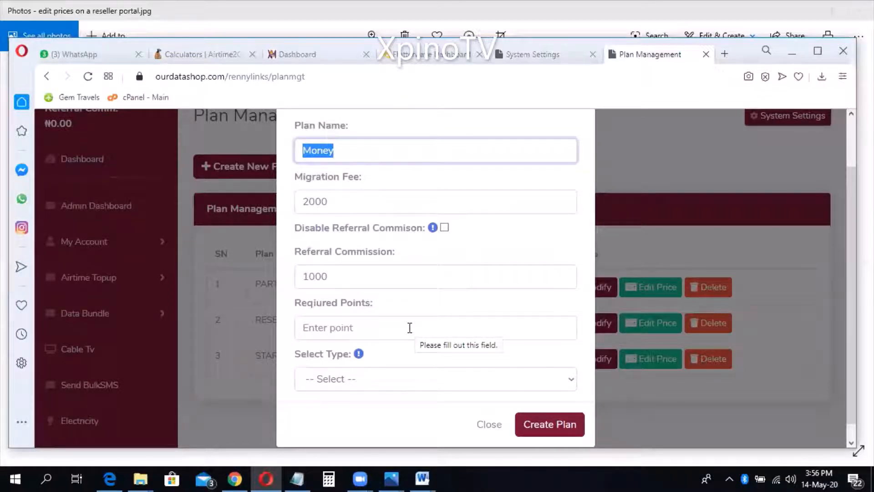
click(344, 379)
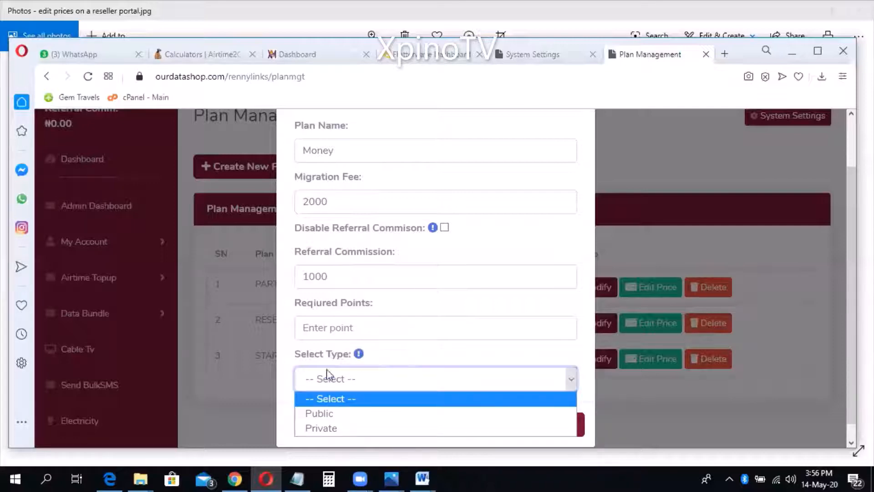
click(287, 342)
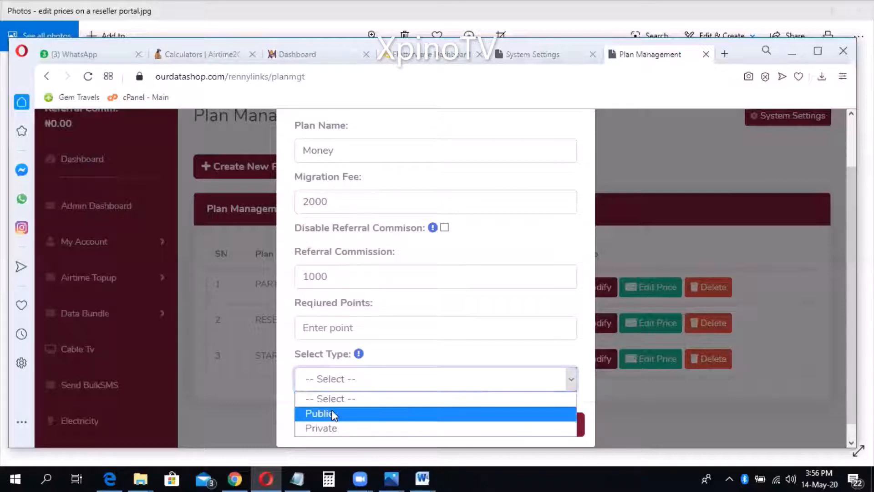
click(334, 413)
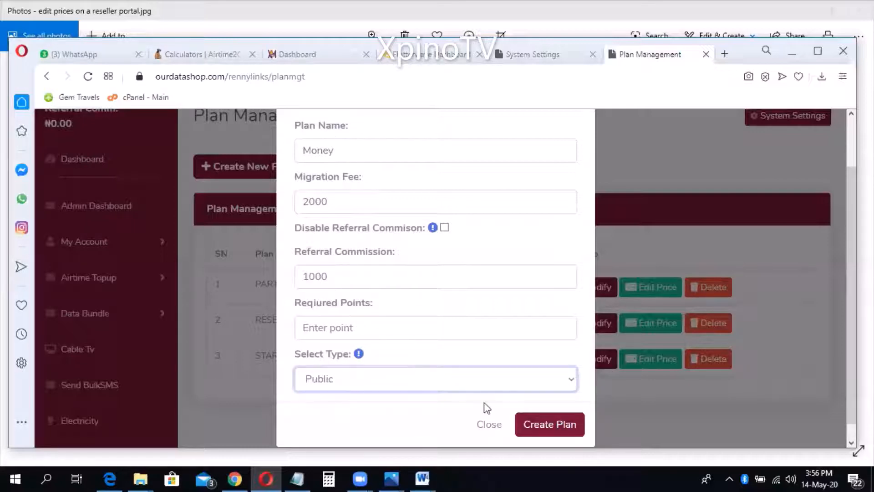
click(555, 430)
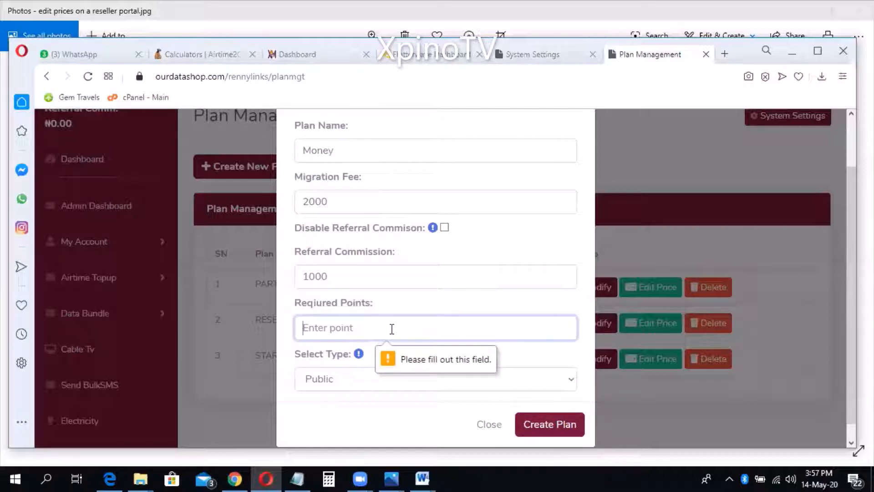
text(100)
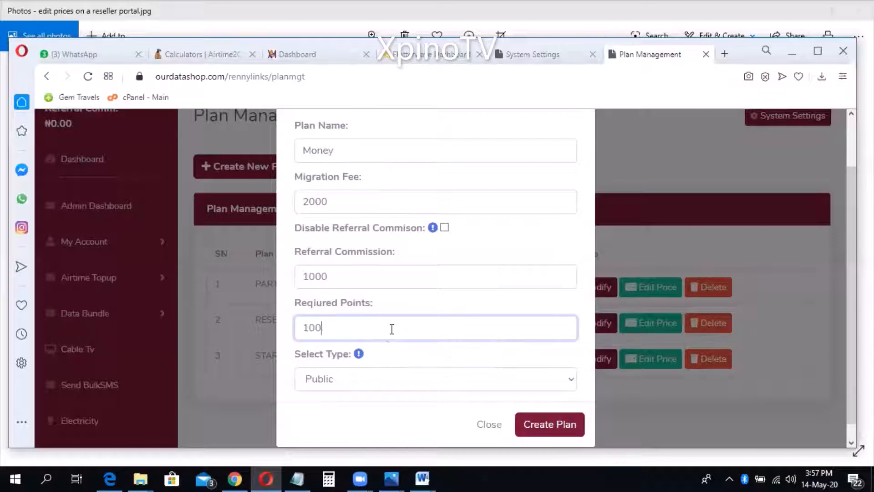
click(551, 425)
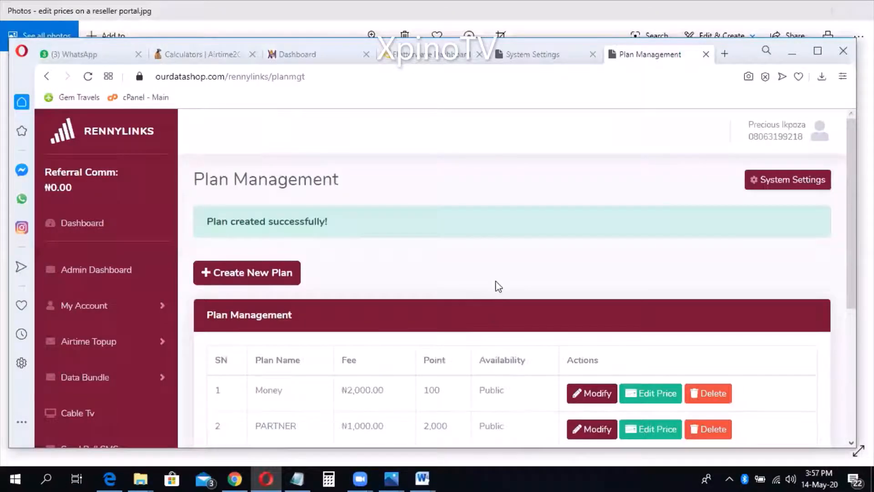
Open the Money plan's product prices for editing.
scroll(496, 287, down, 3)
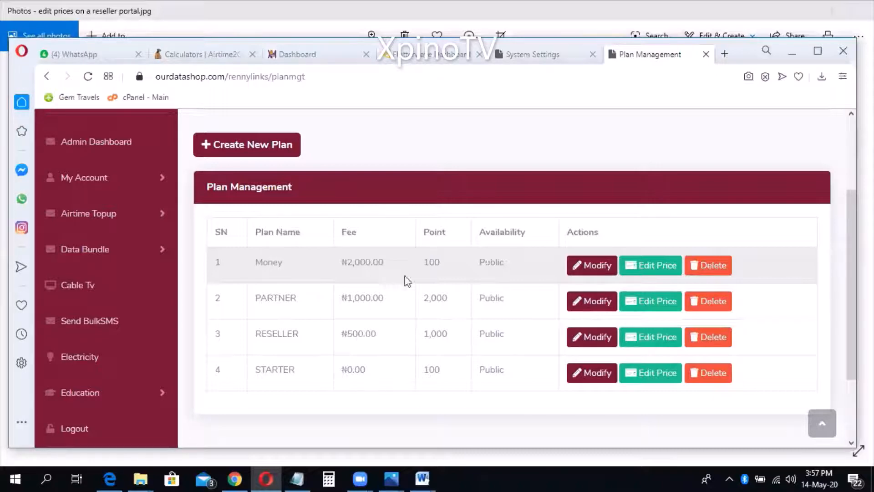
click(648, 273)
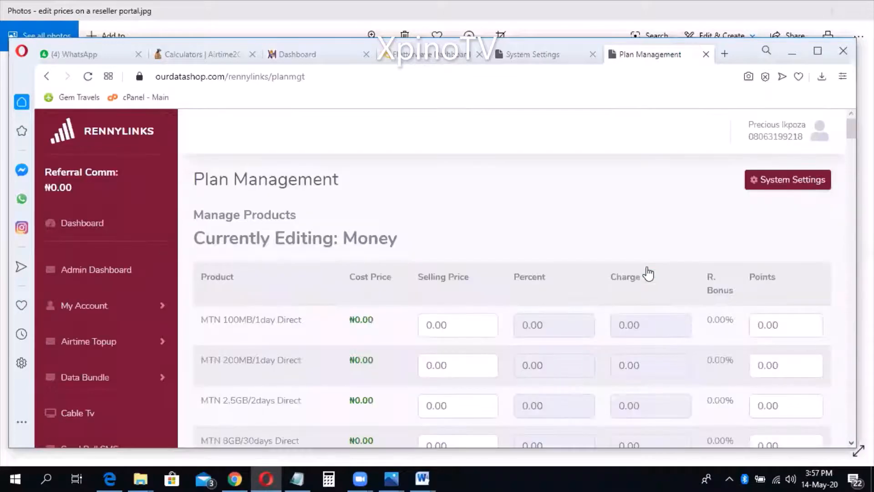
Examine the Money plan's product list, comparing cost prices with the editable selling price, percent and charge fields for data, airtime, cable and electricity products.
scroll(533, 228, down, 3)
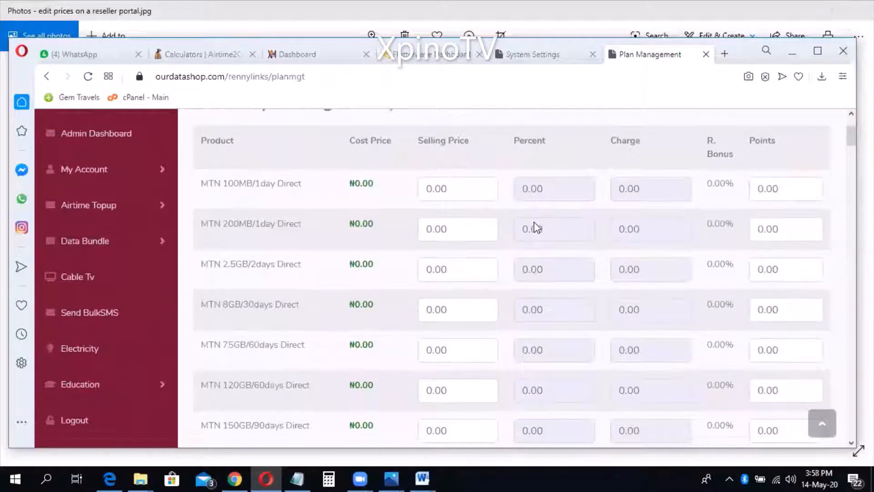
scroll(536, 228, down, 10)
scroll(536, 227, up, 15)
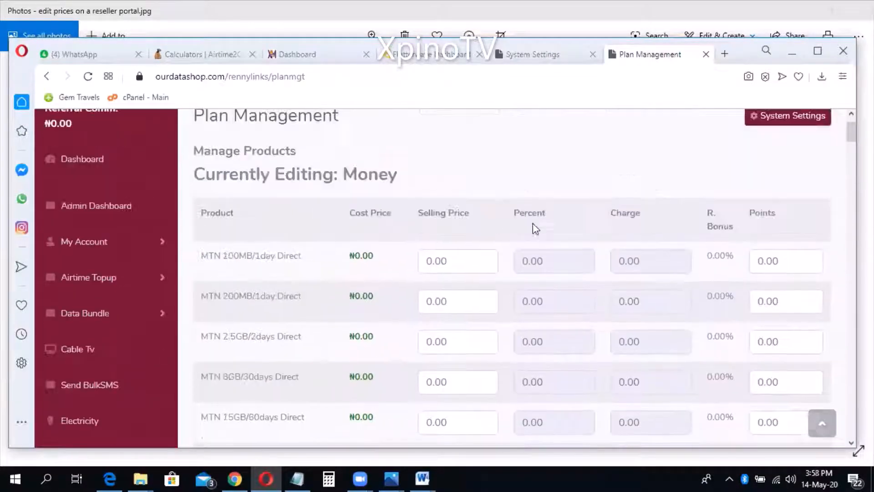
scroll(364, 256, down, 1)
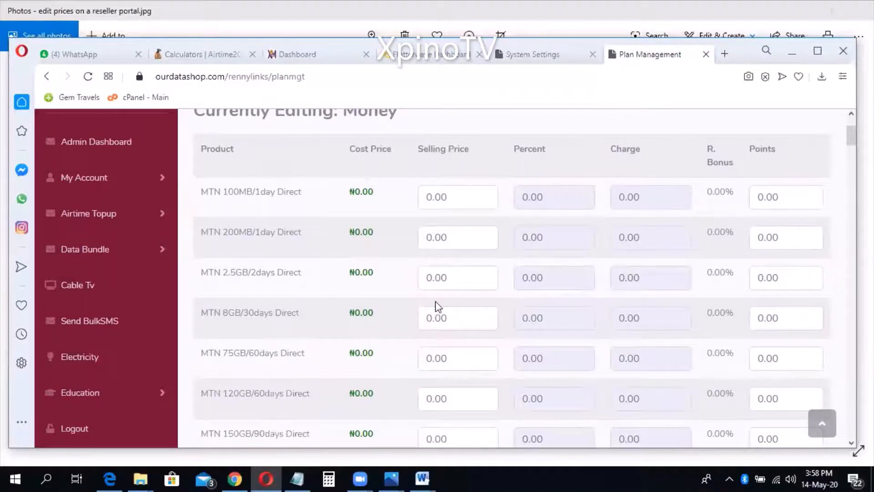
scroll(414, 290, down, 15)
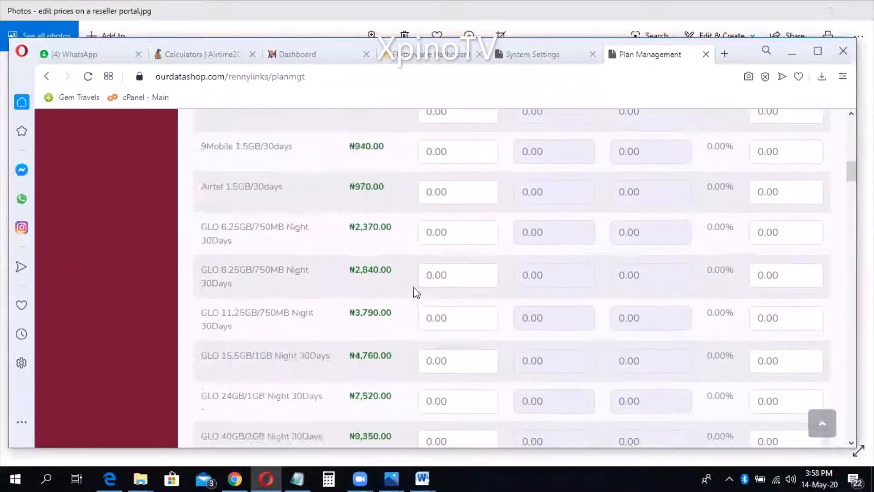
scroll(416, 291, down, 8)
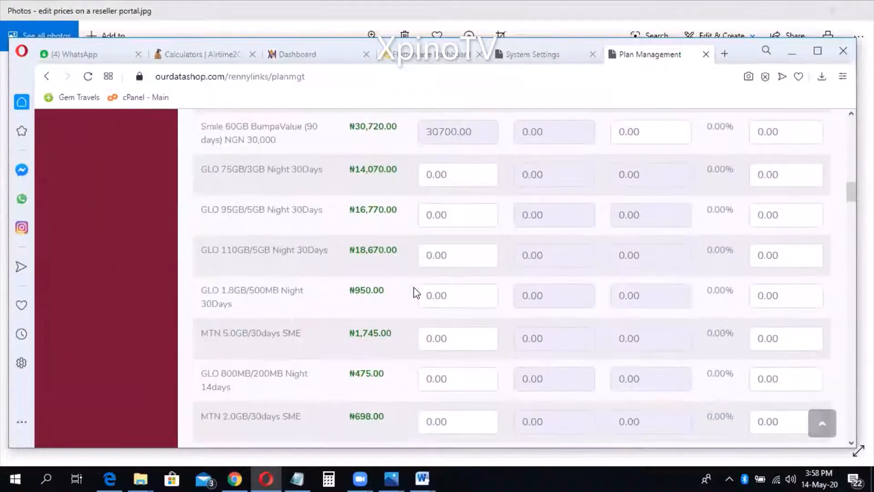
scroll(415, 291, down, 7)
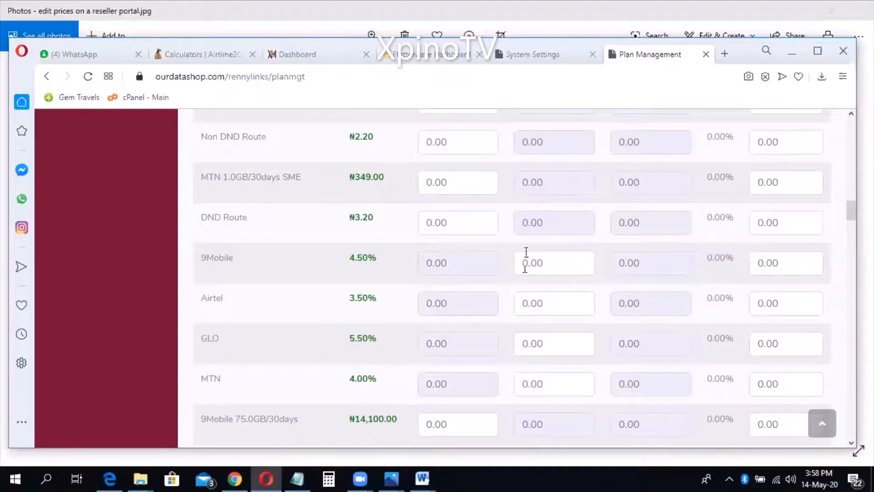
scroll(531, 260, up, 15)
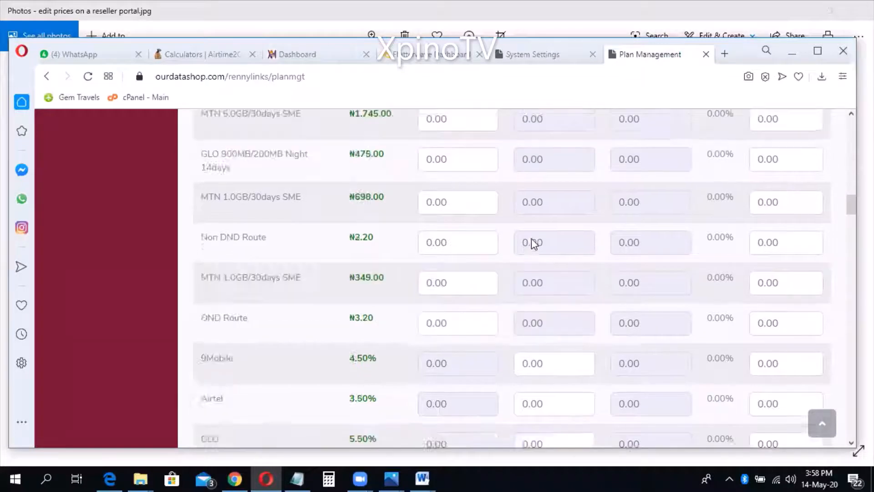
scroll(532, 239, up, 10)
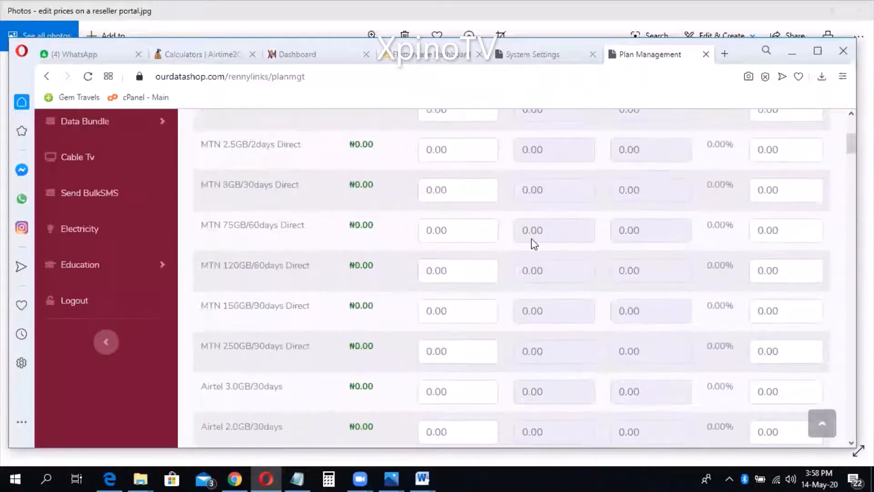
scroll(531, 231, down, 20)
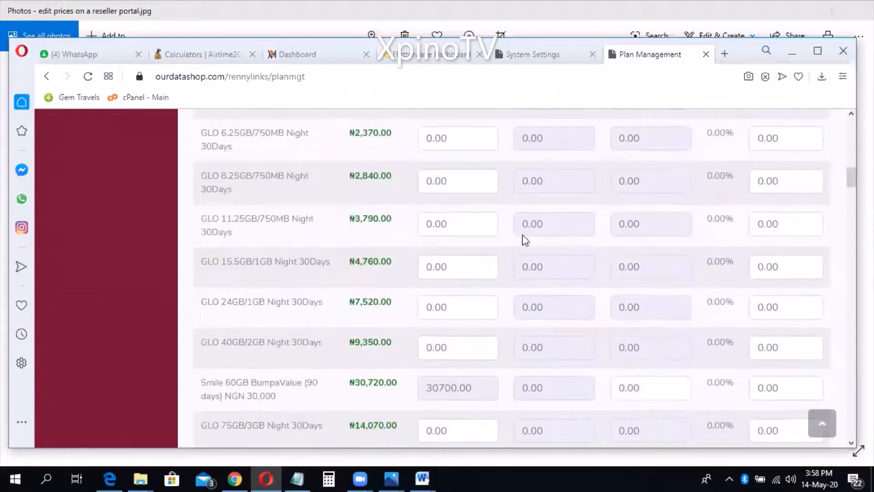
scroll(519, 241, down, 4)
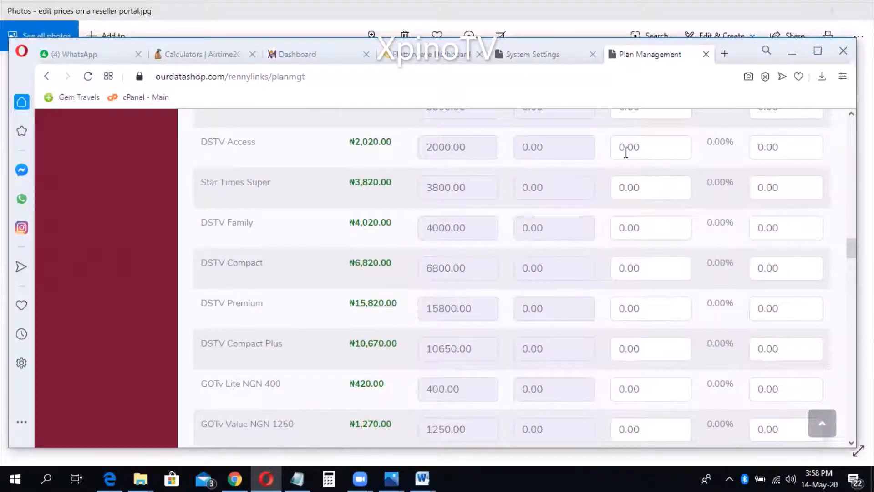
scroll(624, 150, up, 20)
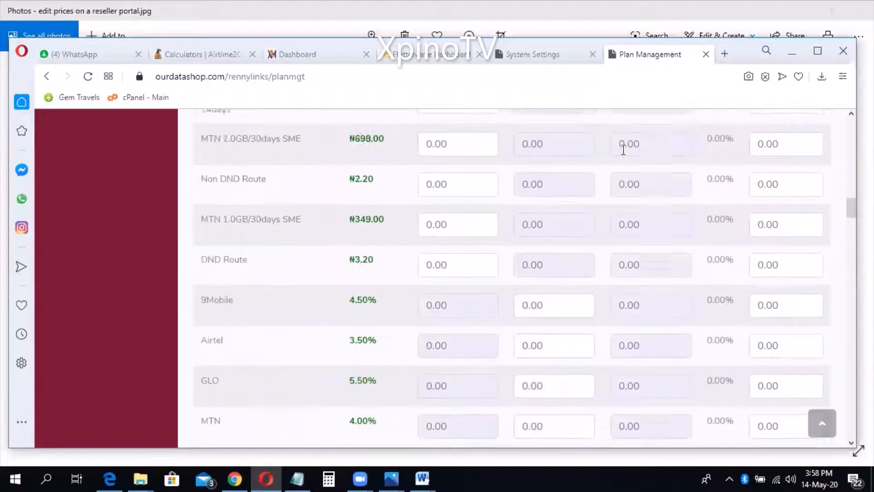
scroll(623, 150, up, 15)
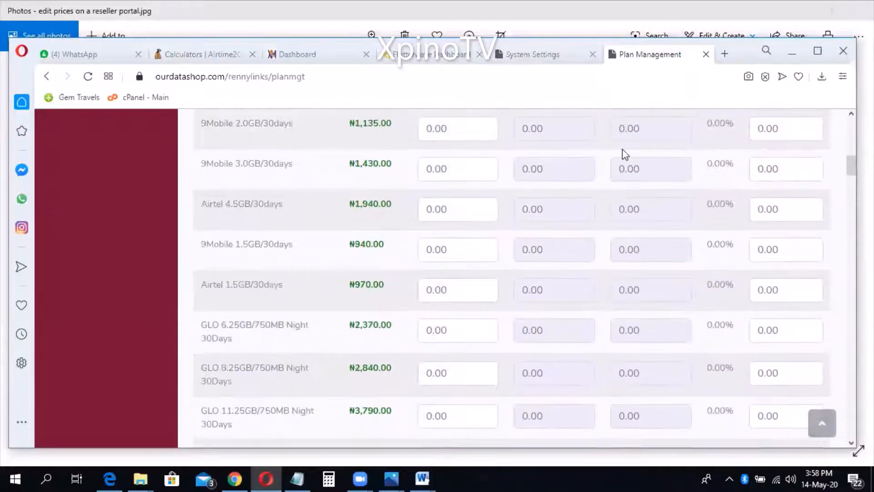
scroll(624, 155, up, 10)
scroll(622, 160, down, 5)
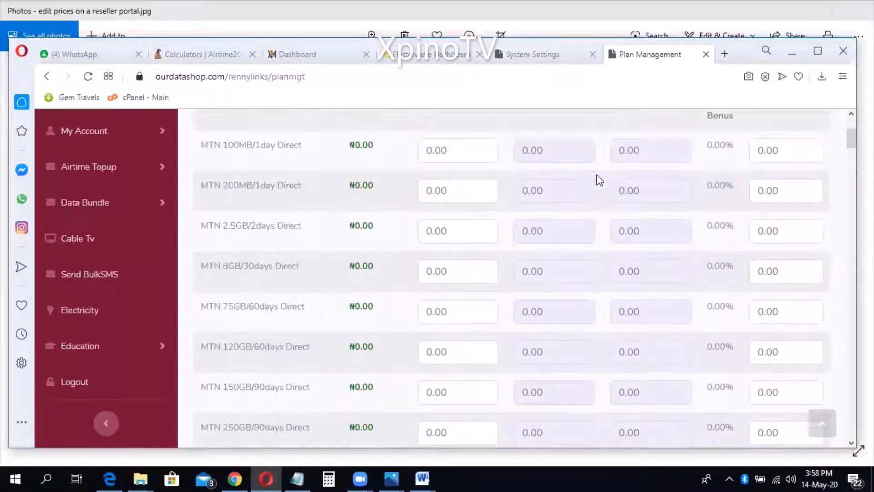
scroll(623, 163, down, 20)
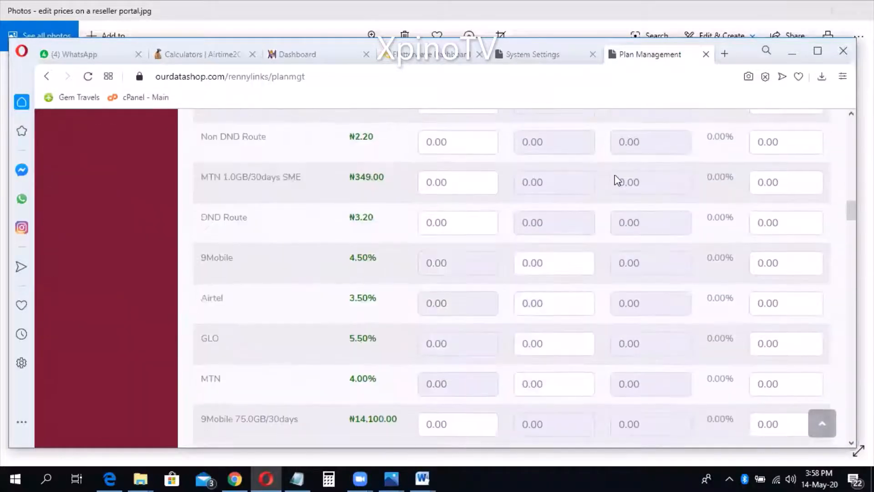
scroll(616, 178, down, 10)
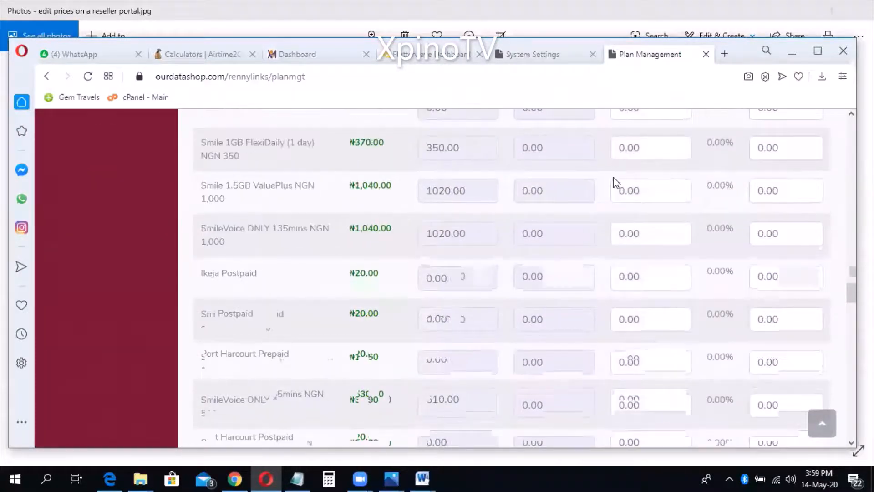
scroll(615, 177, up, 3)
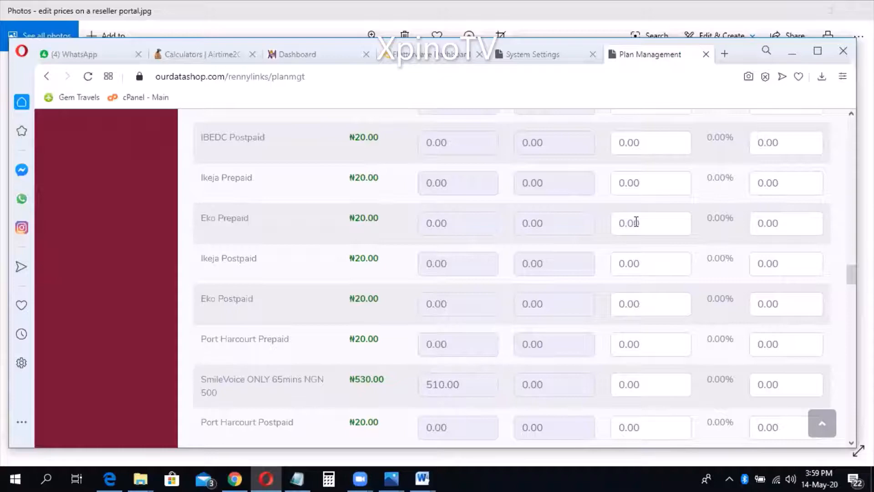
Set the charge for GOTv Lite NGN 400 to 30.
scroll(636, 222, up, 4)
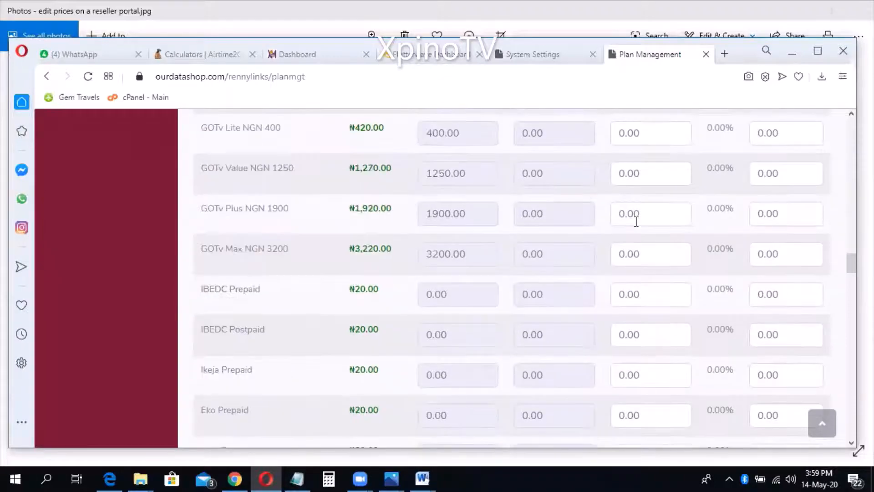
scroll(636, 221, up, 2)
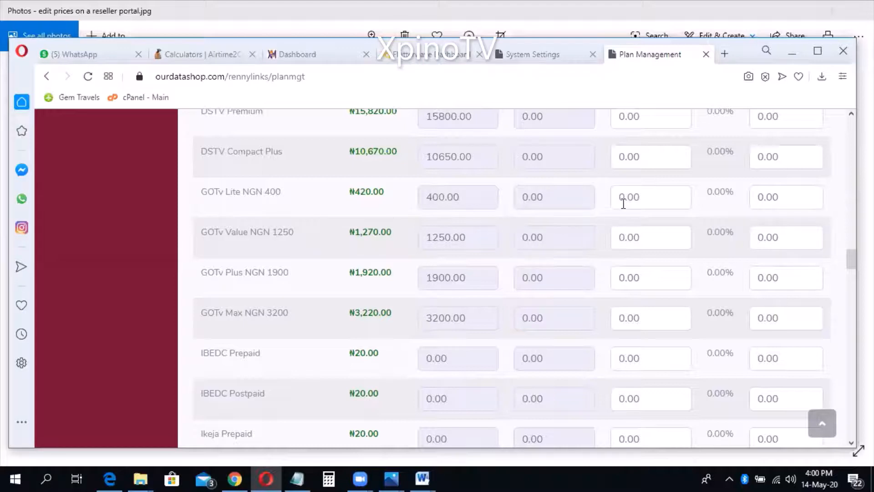
drag(623, 203, 608, 207)
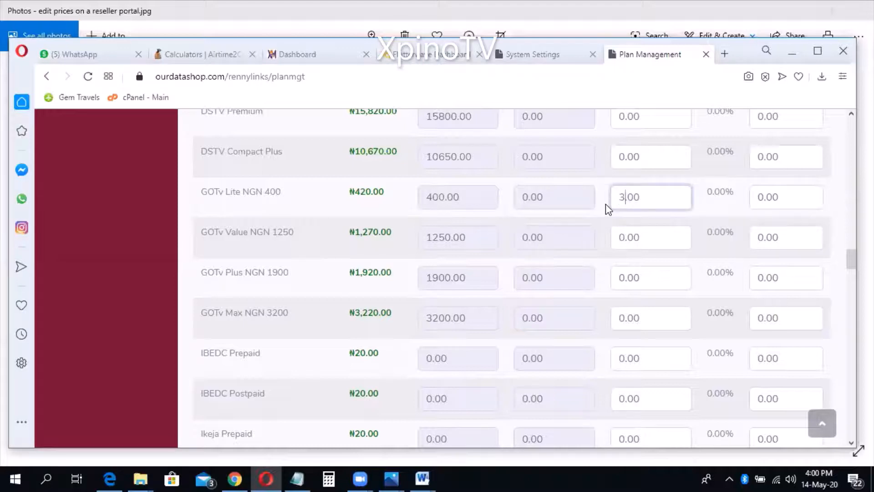
text(30)
Set the charges for IBEDC Prepaid, IBEDC Postpaid and Ikeja Prepaid electricity to 30 each.
drag(624, 358, 616, 359)
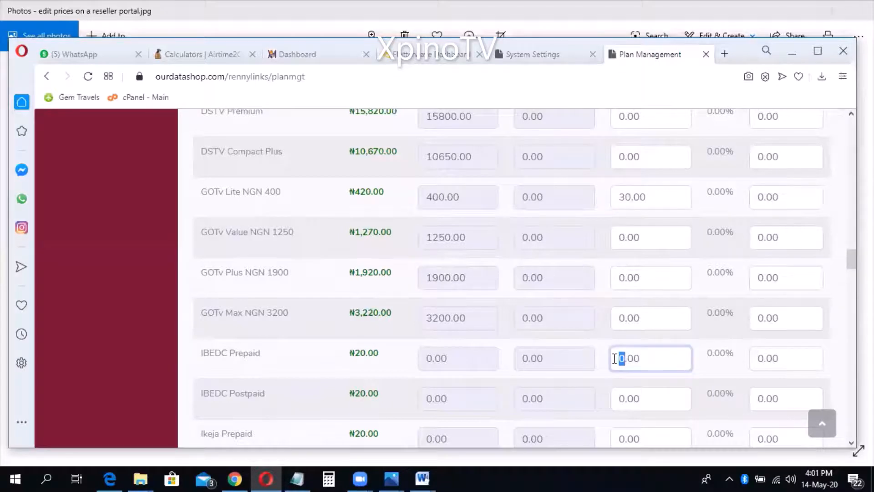
text(30)
scroll(563, 357, down, 1)
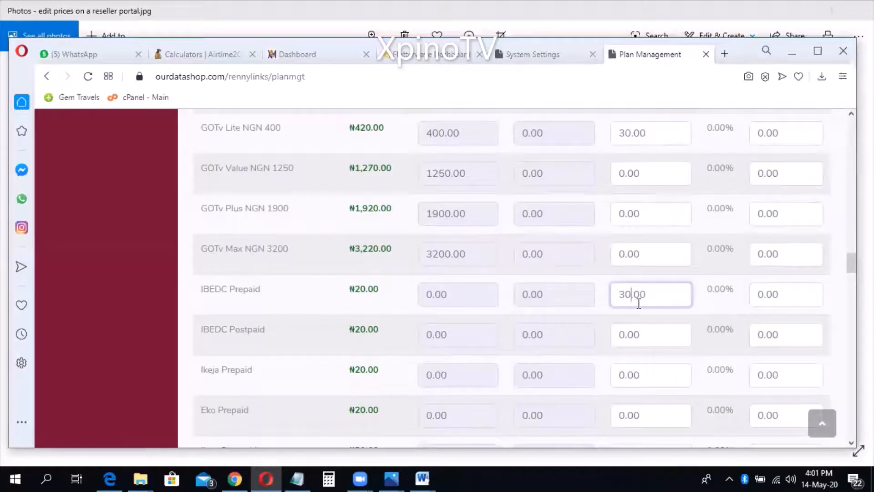
drag(624, 334, 617, 334)
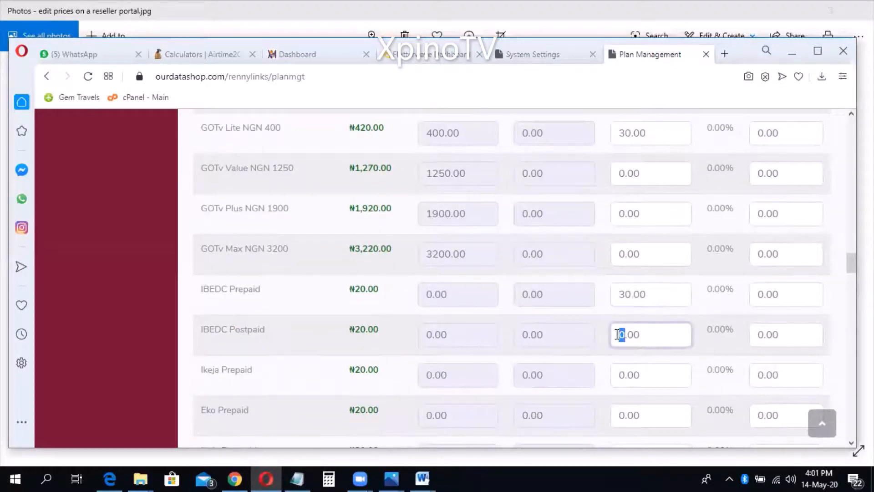
text(30)
drag(625, 375, 617, 374)
click(626, 373)
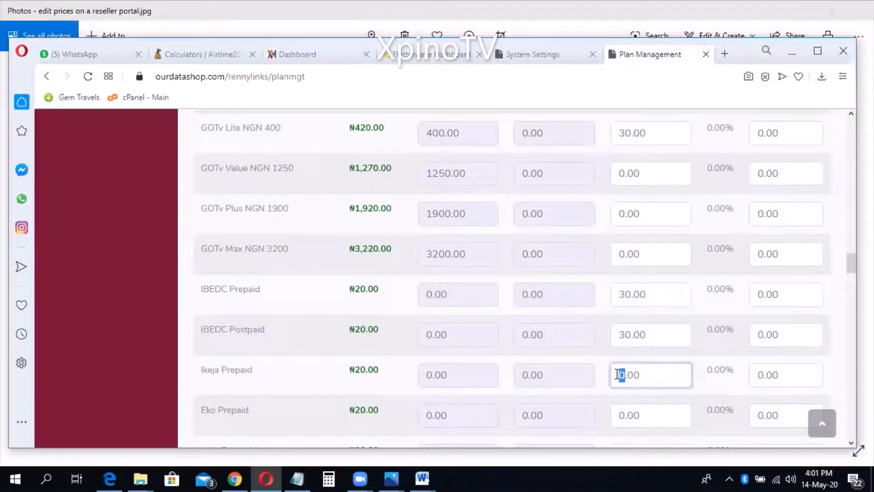
text(30)
Set the charges for DSTV Access and Star Times Super to 30 each.
scroll(557, 308, up, 15)
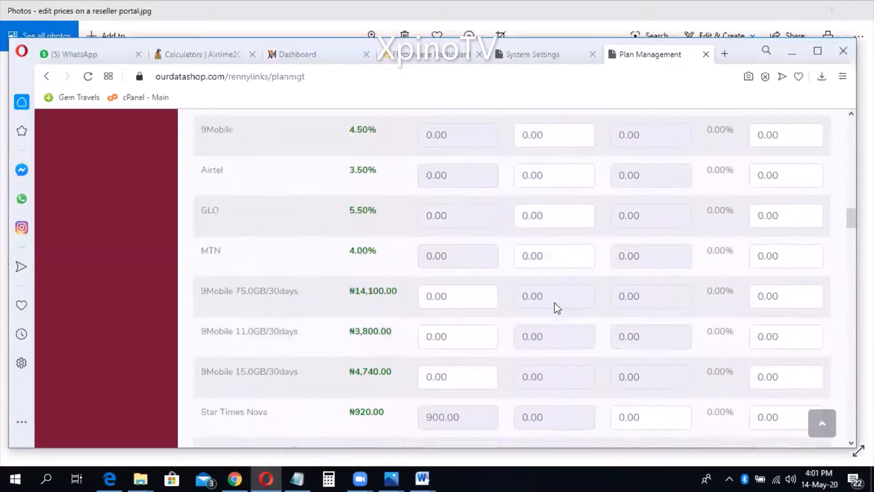
scroll(557, 308, up, 3)
scroll(557, 309, down, 14)
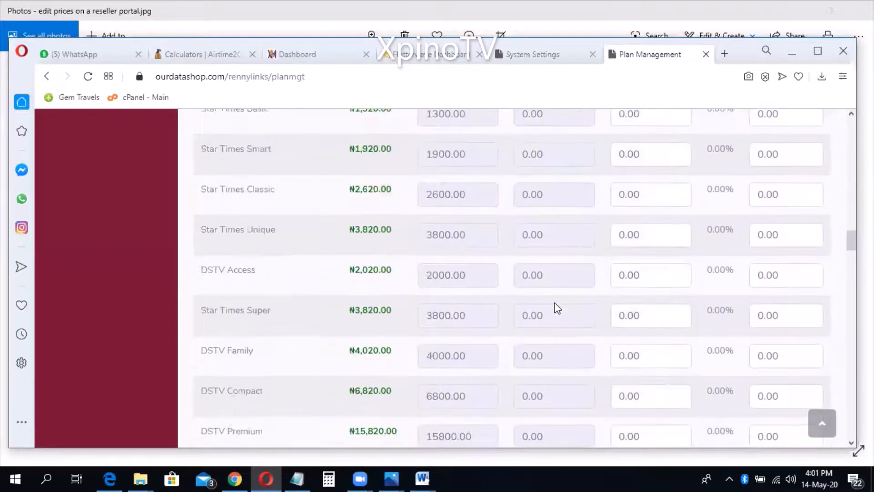
drag(624, 275, 619, 275)
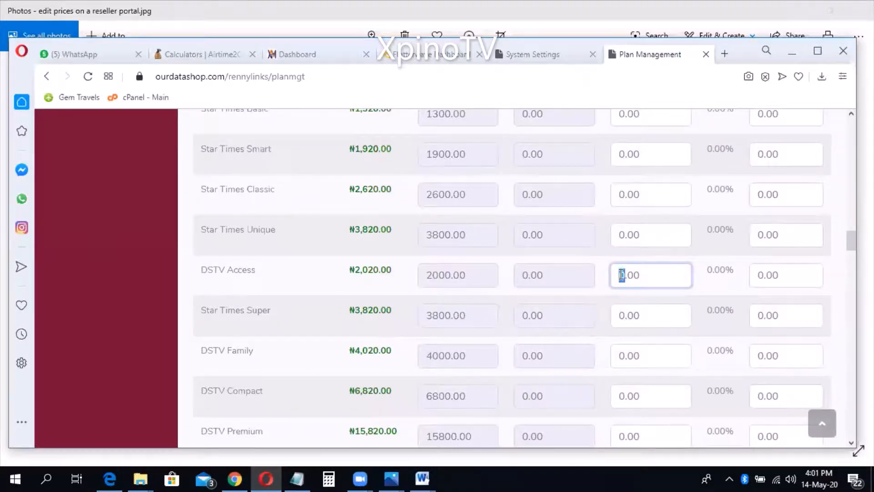
text(30)
drag(620, 315, 618, 314)
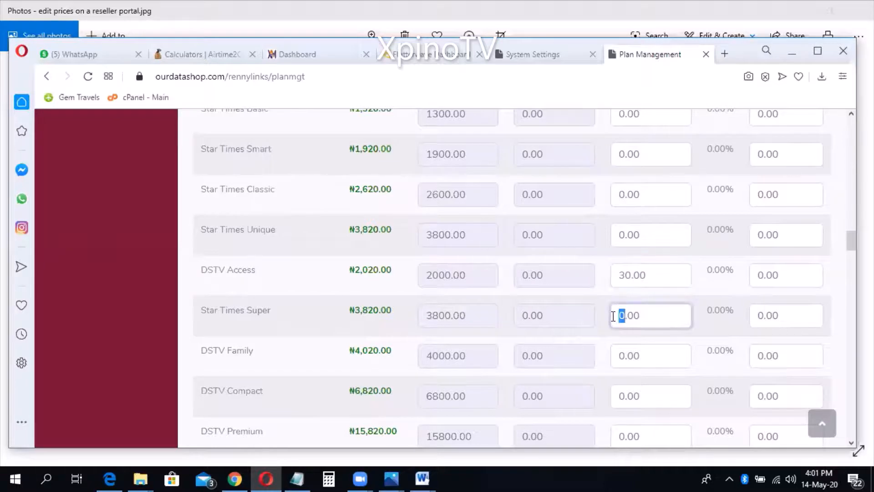
text(30)
Set the selling price of MTN 5.0GB/30days SME to 1800.
scroll(433, 324, down, 3)
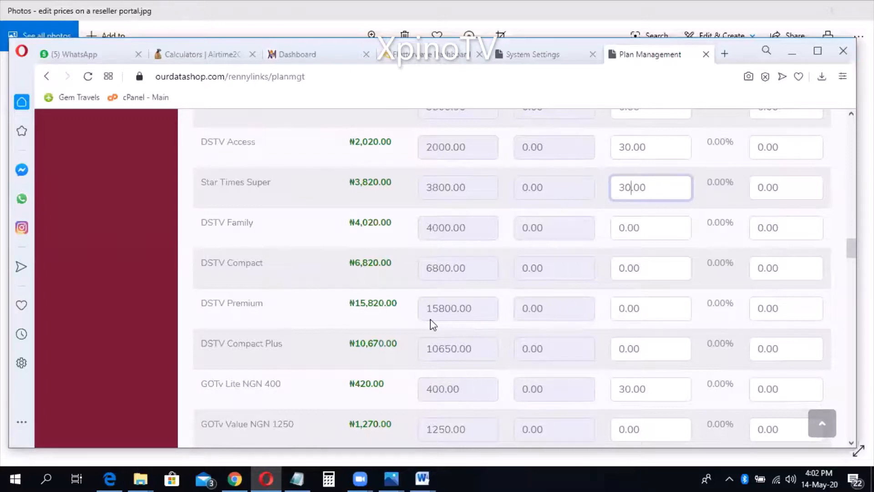
scroll(430, 324, up, 3)
scroll(430, 319, up, 2)
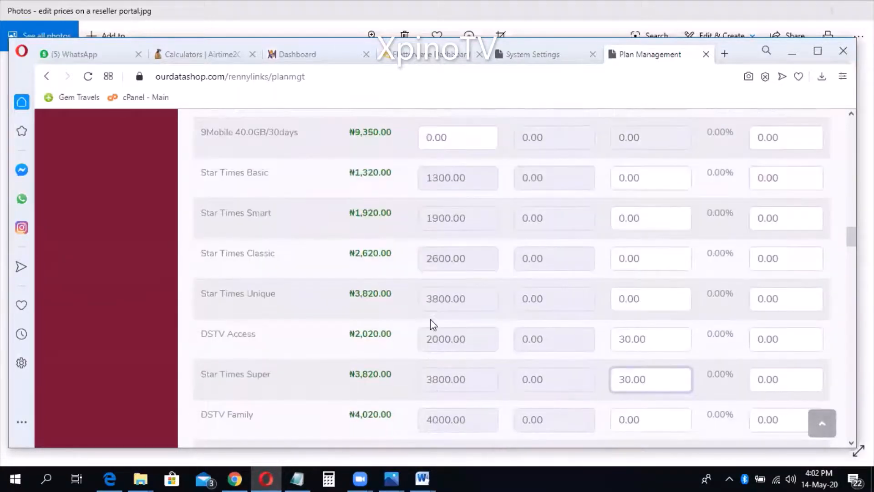
scroll(430, 321, up, 5)
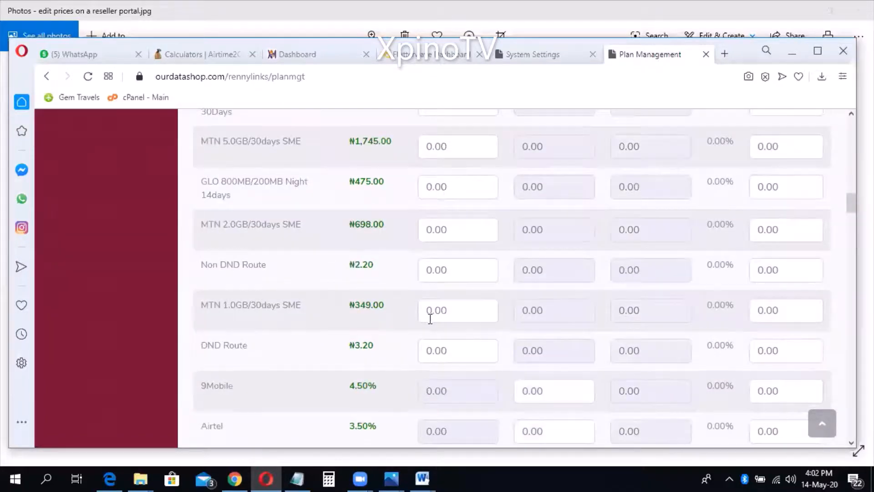
scroll(430, 319, up, 2)
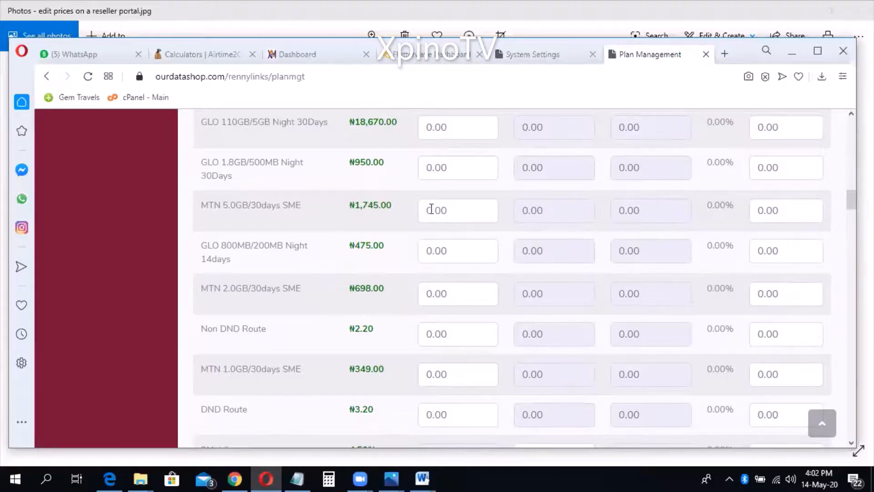
drag(432, 210, 422, 210)
text(1)
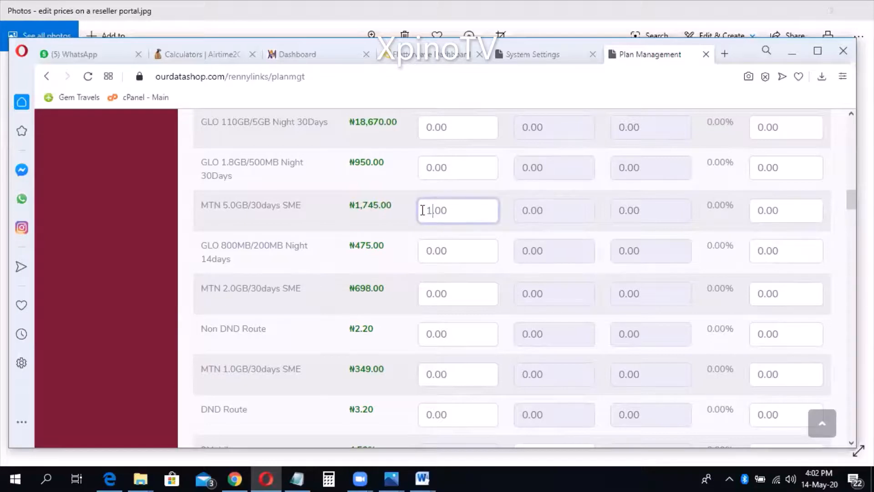
text(800)
Set the selling price of Non DND Route to 2.30 and of DND Route to 3.30.
scroll(396, 272, down, 3)
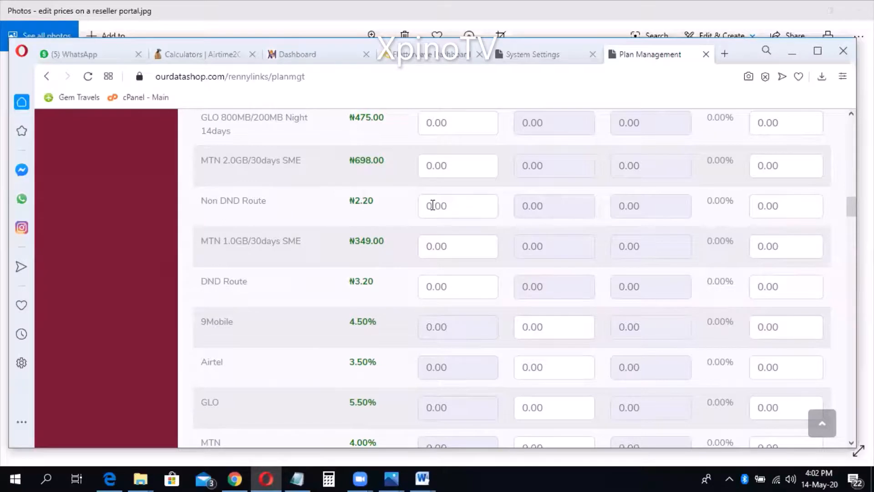
drag(433, 206, 428, 206)
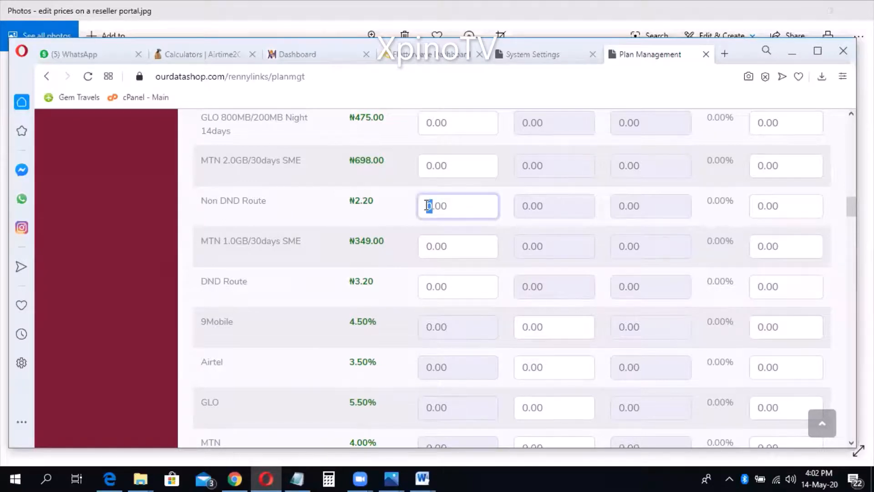
text(2.3)
key(Delete)
key(BackSpace)
drag(434, 206, 438, 206)
text(3)
drag(432, 286, 436, 287)
text(3.)
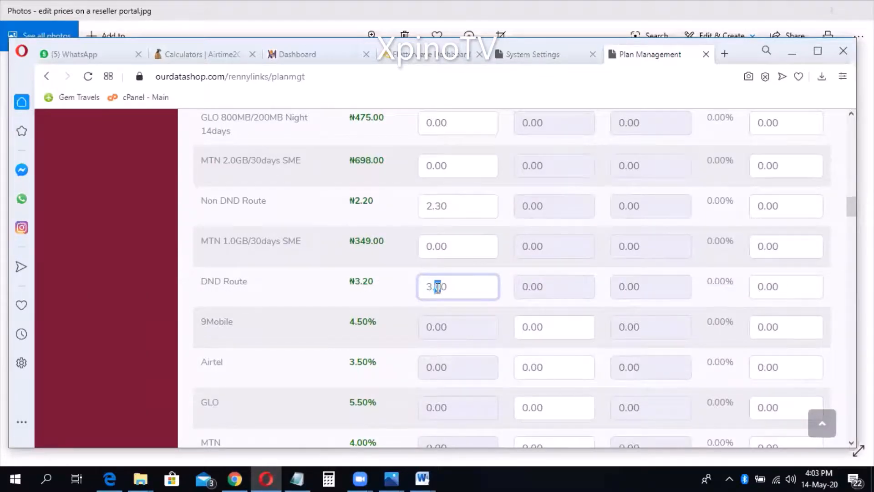
text(3)
Set the percent value for 9Mobile airtime to 3.50.
scroll(411, 295, down, 3)
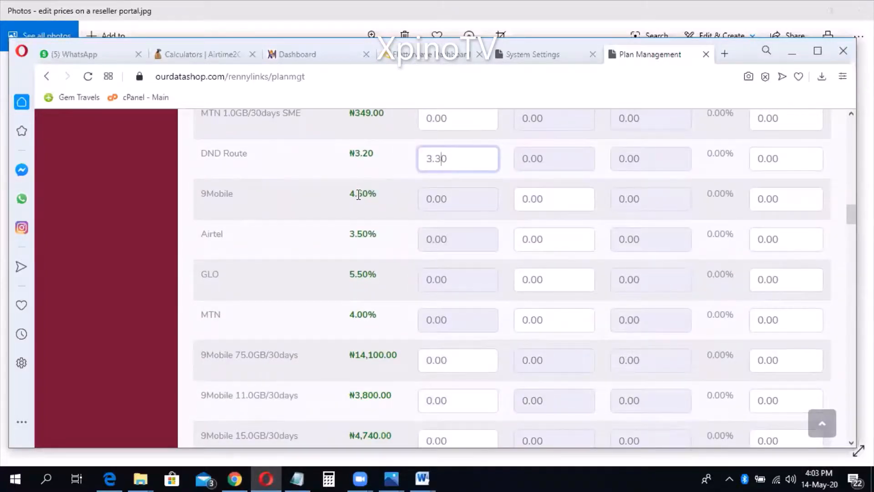
click(525, 198)
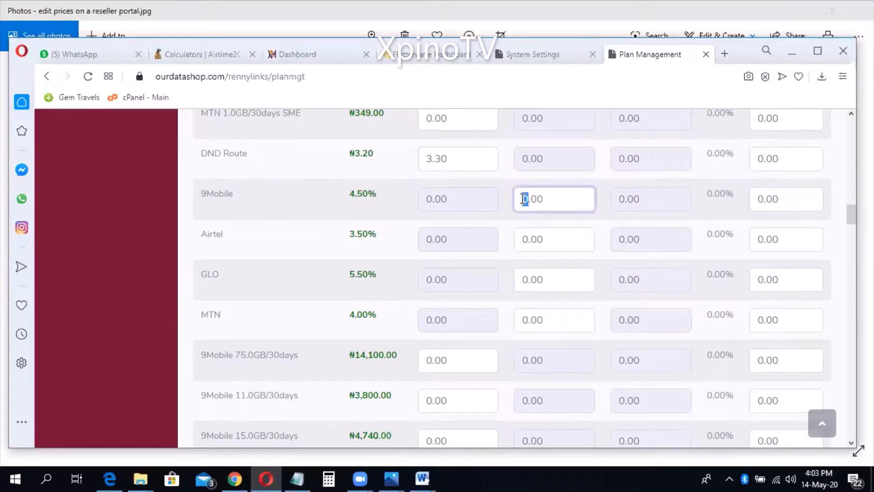
text(3)
drag(530, 200, 535, 200)
text(50)
Set the percent value for Airtel airtime to 2.50.
click(523, 239)
drag(522, 238, 525, 240)
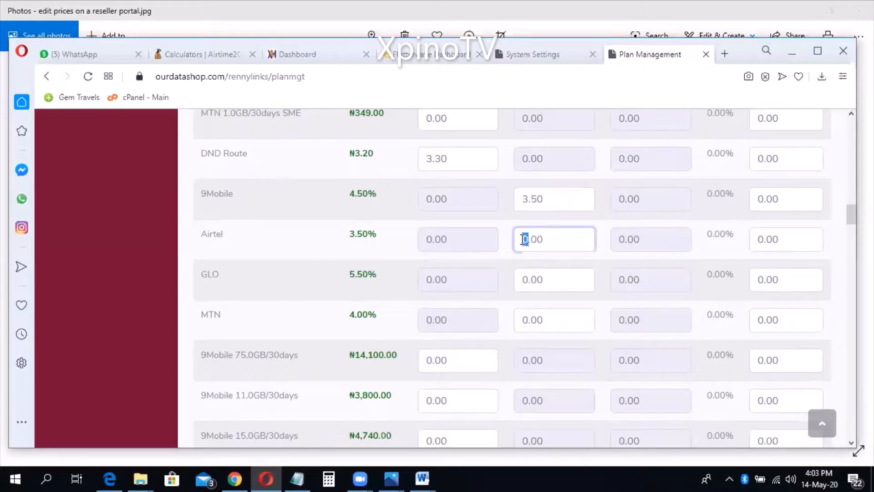
text(2)
drag(530, 239, 535, 241)
text(50)
drag(188, 177, 491, 287)
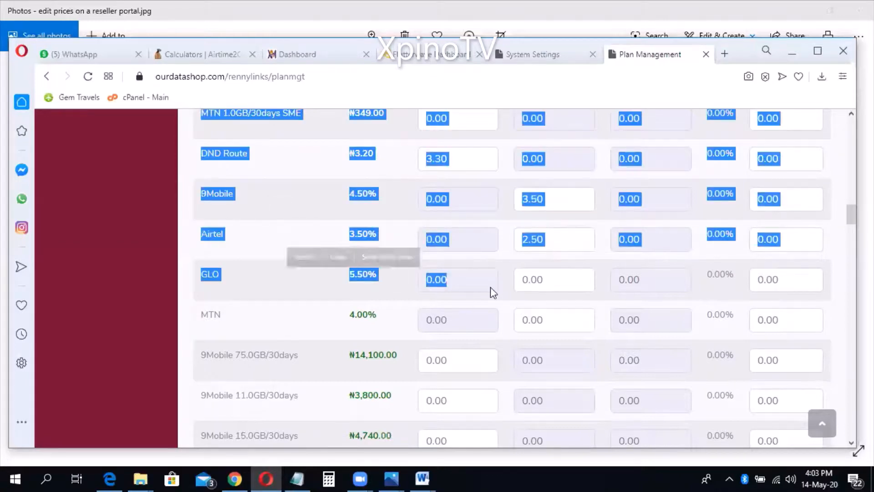
click(491, 287)
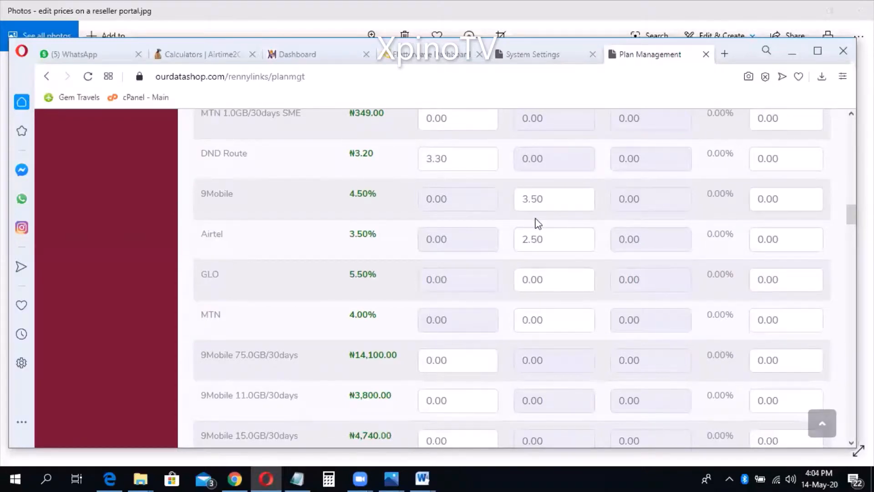
Update the Money plan's prices with the edited values and confirm the modification.
scroll(422, 243, down, 5)
scroll(415, 242, down, 20)
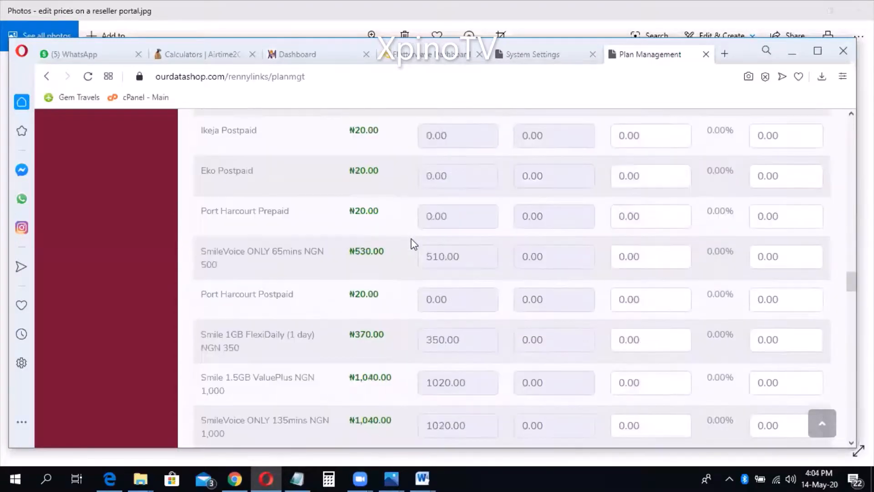
scroll(411, 238, down, 5)
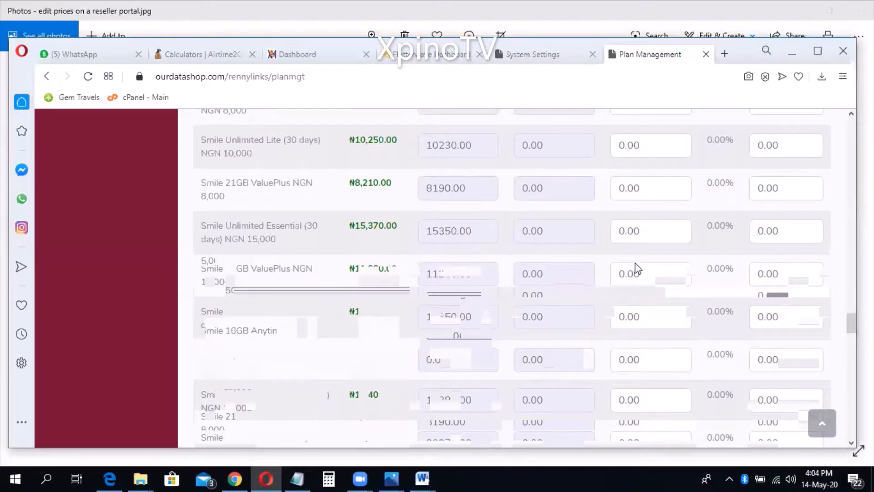
scroll(267, 288, down, 1)
scroll(267, 289, down, 10)
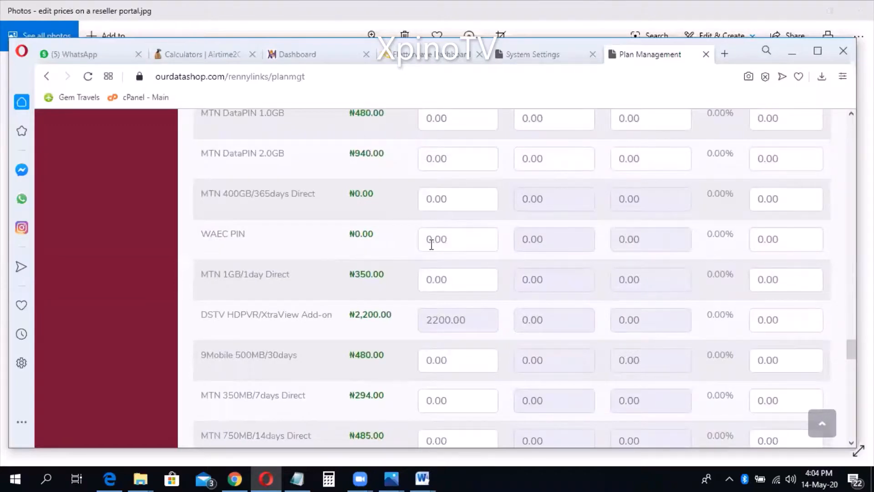
scroll(273, 271, down, 2)
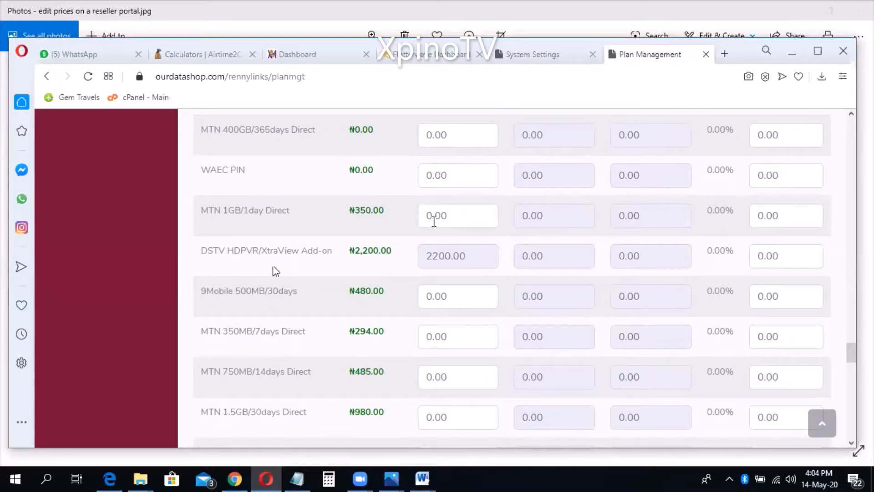
scroll(275, 272, down, 15)
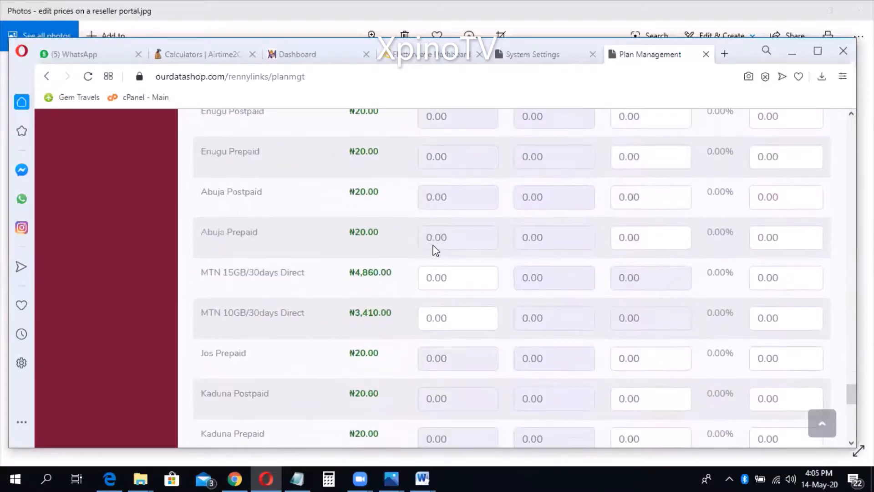
scroll(424, 246, down, 10)
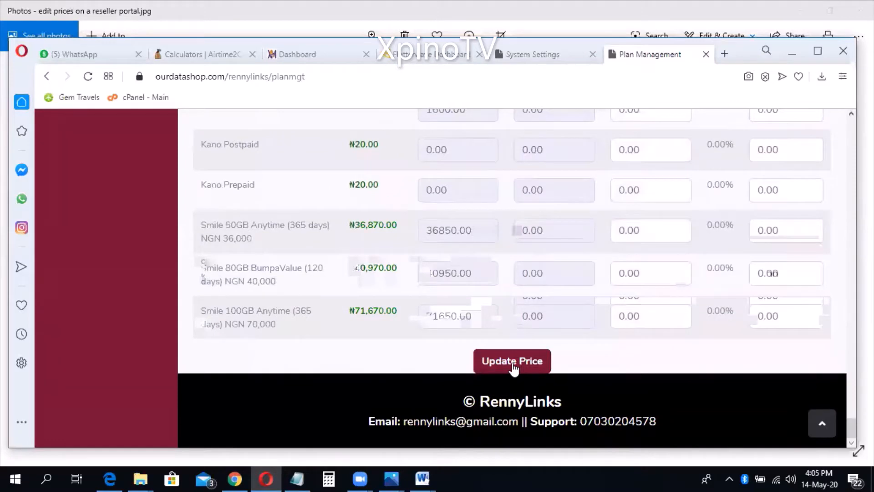
click(514, 368)
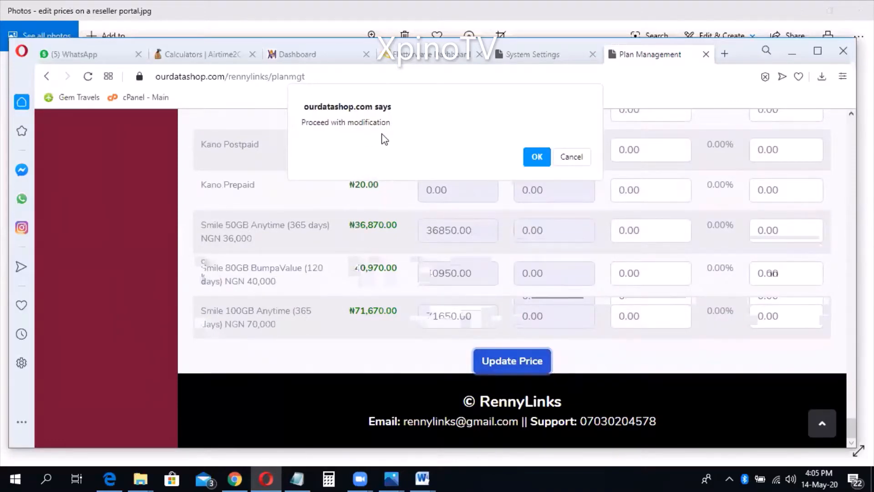
click(537, 157)
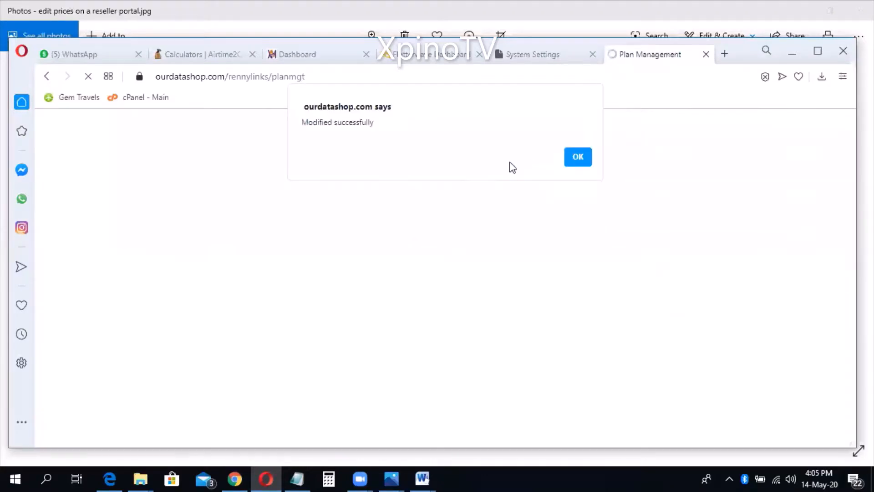
click(576, 156)
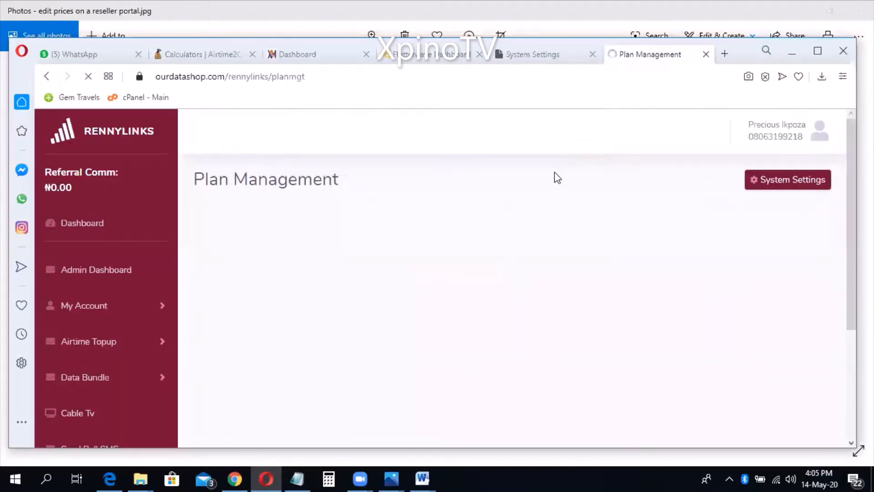
Delete the Money plan from the plan list and confirm the deletion.
scroll(558, 178, down, 2)
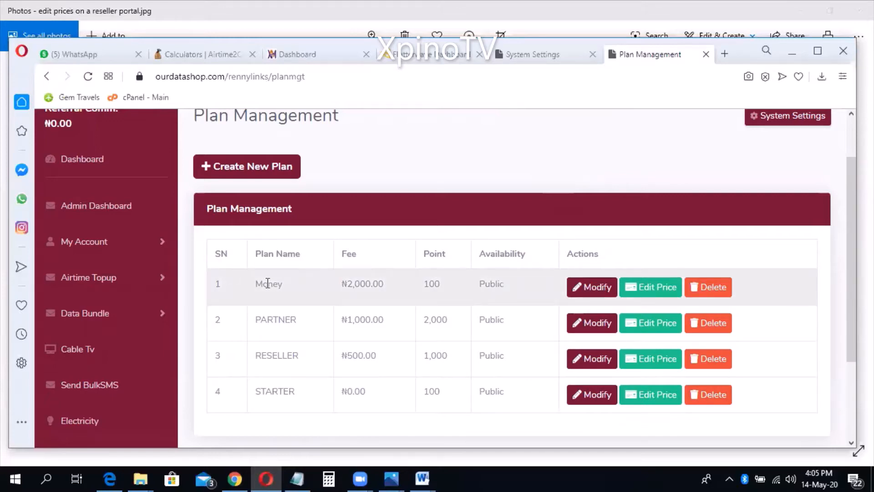
click(719, 294)
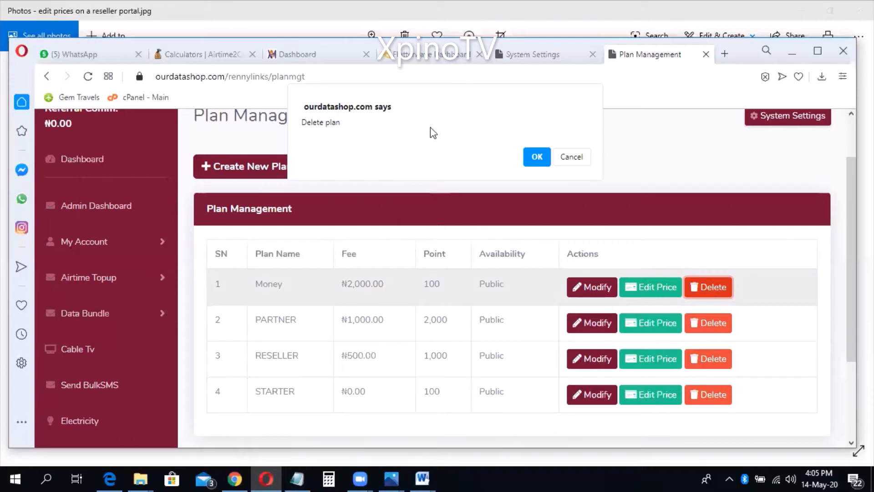
click(537, 156)
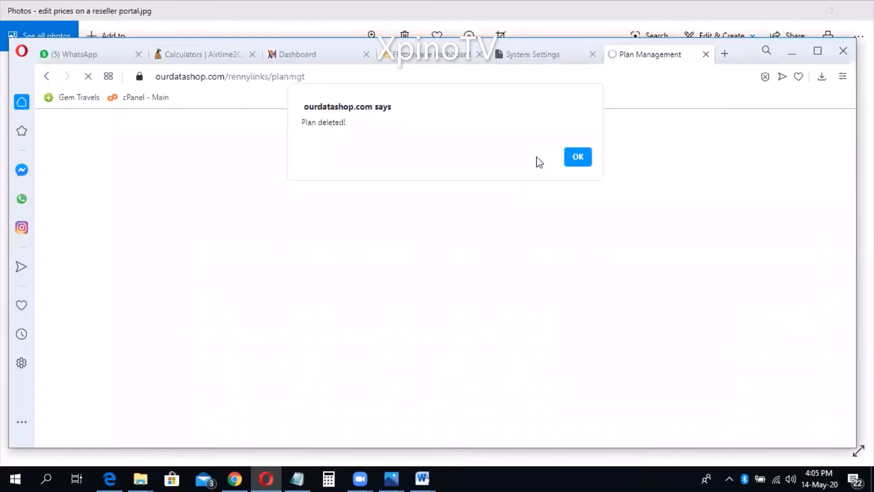
click(578, 160)
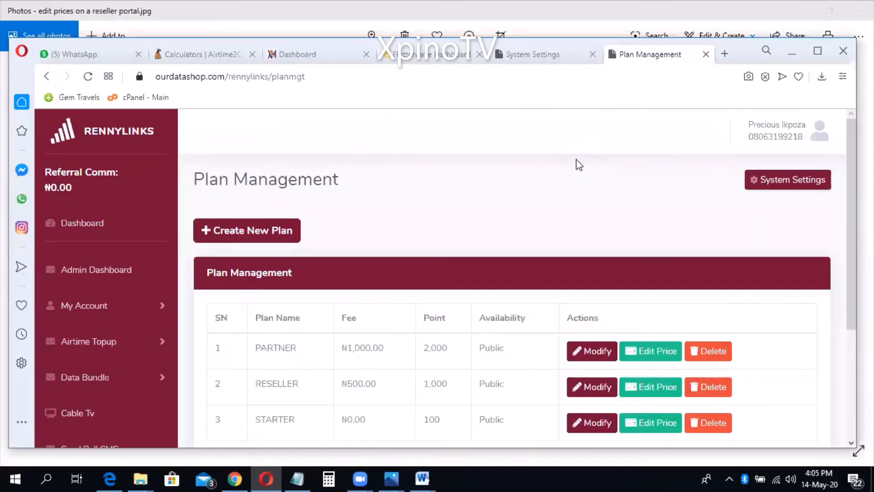
scroll(574, 167, down, 2)
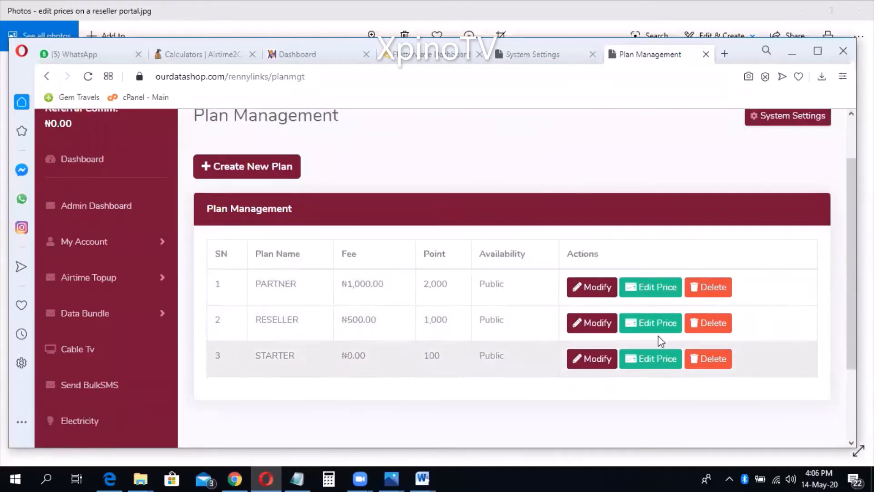